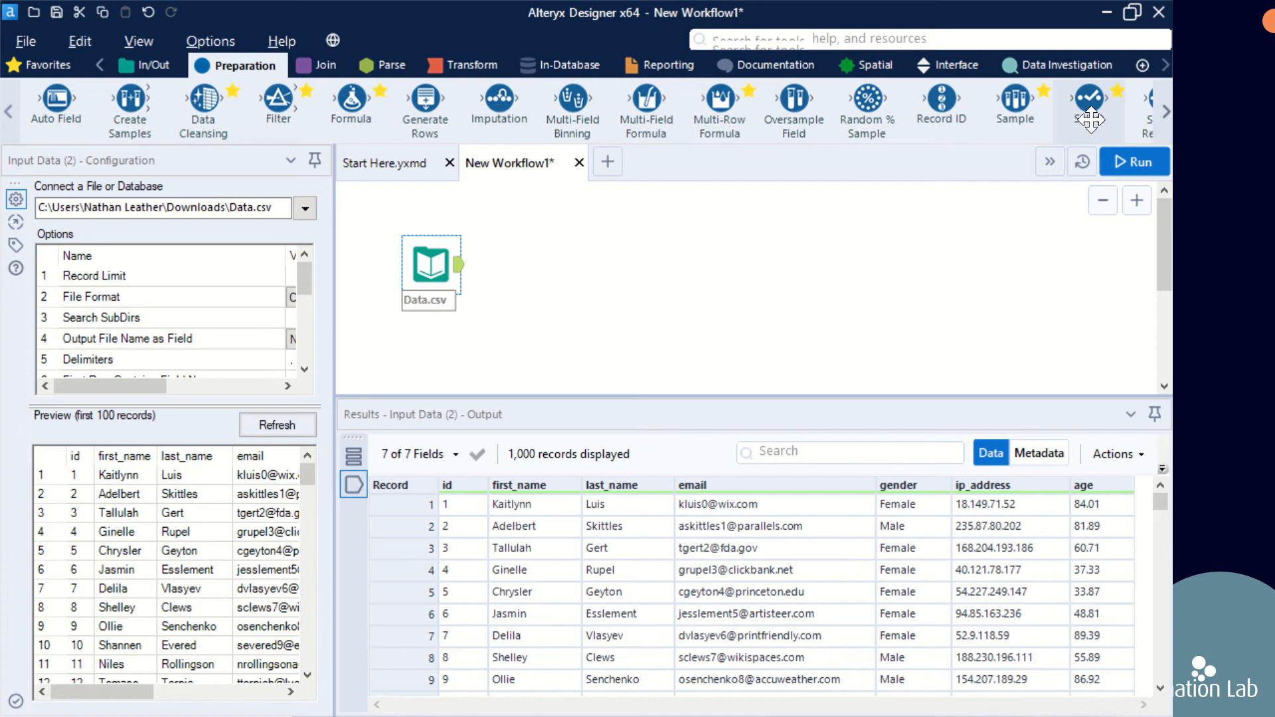
Step: Add a Select tool connected to the output of the Data.csv input
left_click_drag(1091, 120, 540, 264)
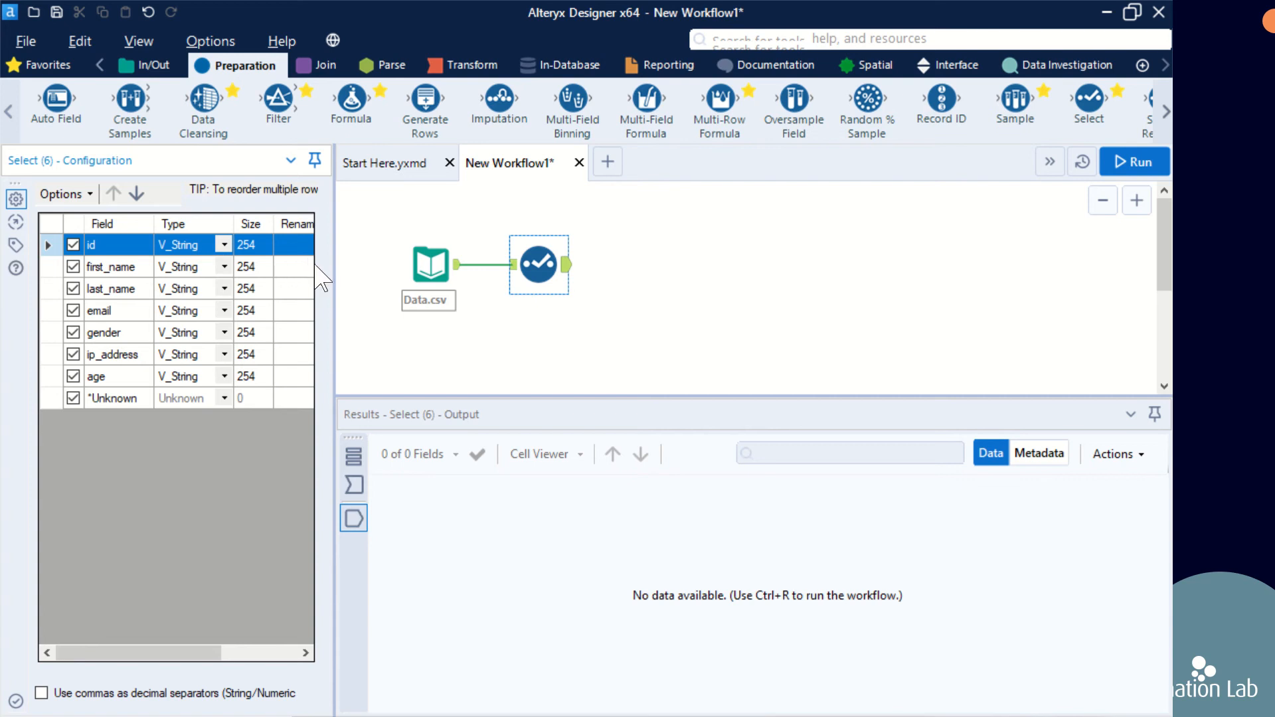
left_click_drag(334, 277, 484, 293)
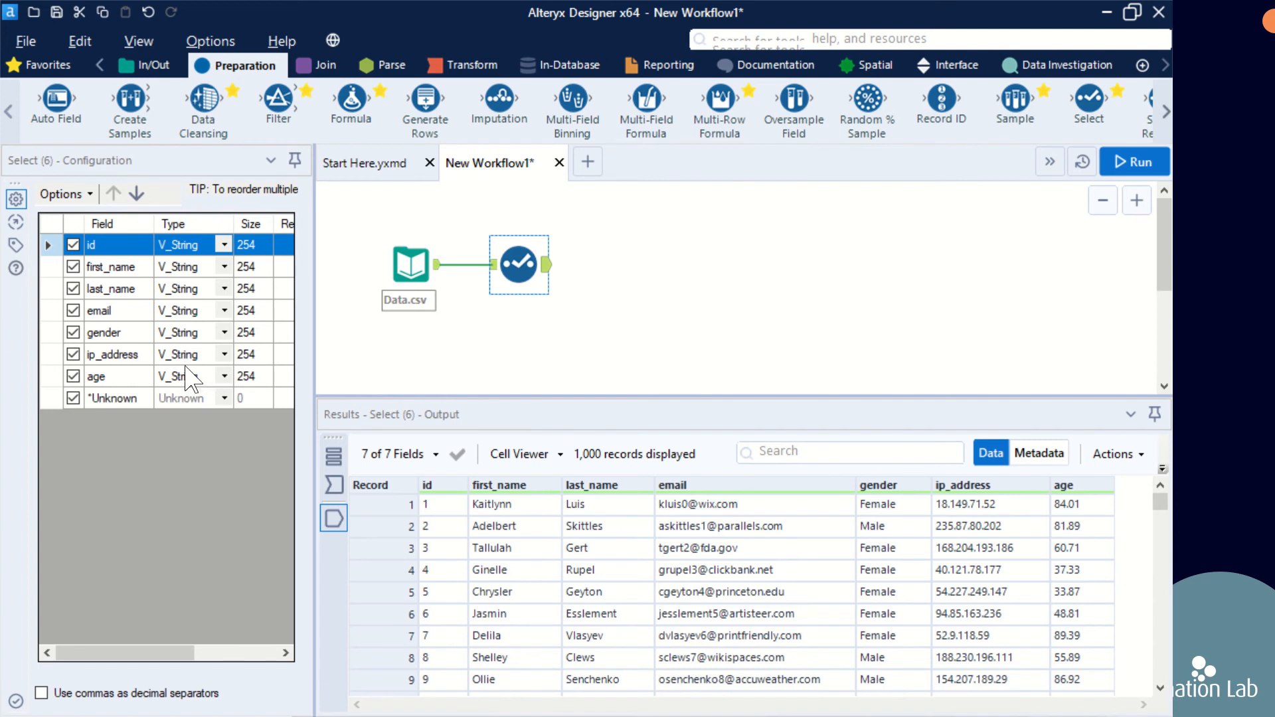
Step: Exclude the email field in the Select tool and run the workflow to check the output
left_click(73, 311)
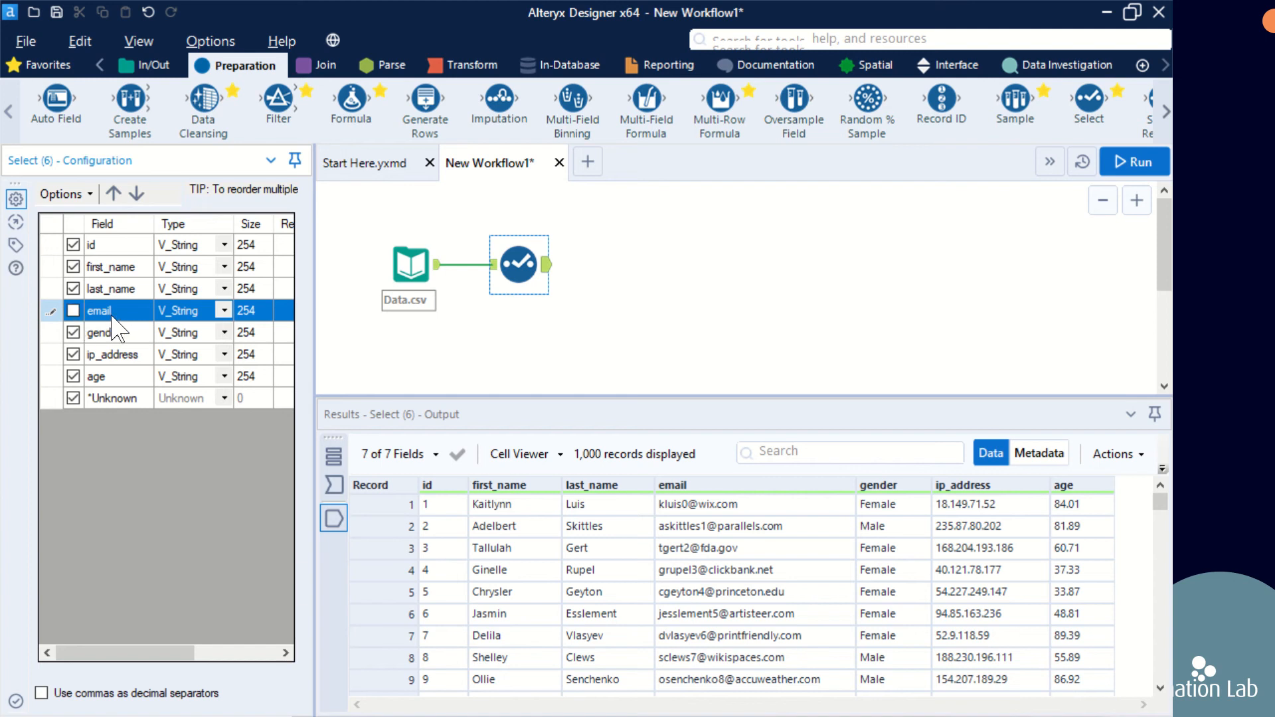
left_click(1132, 168)
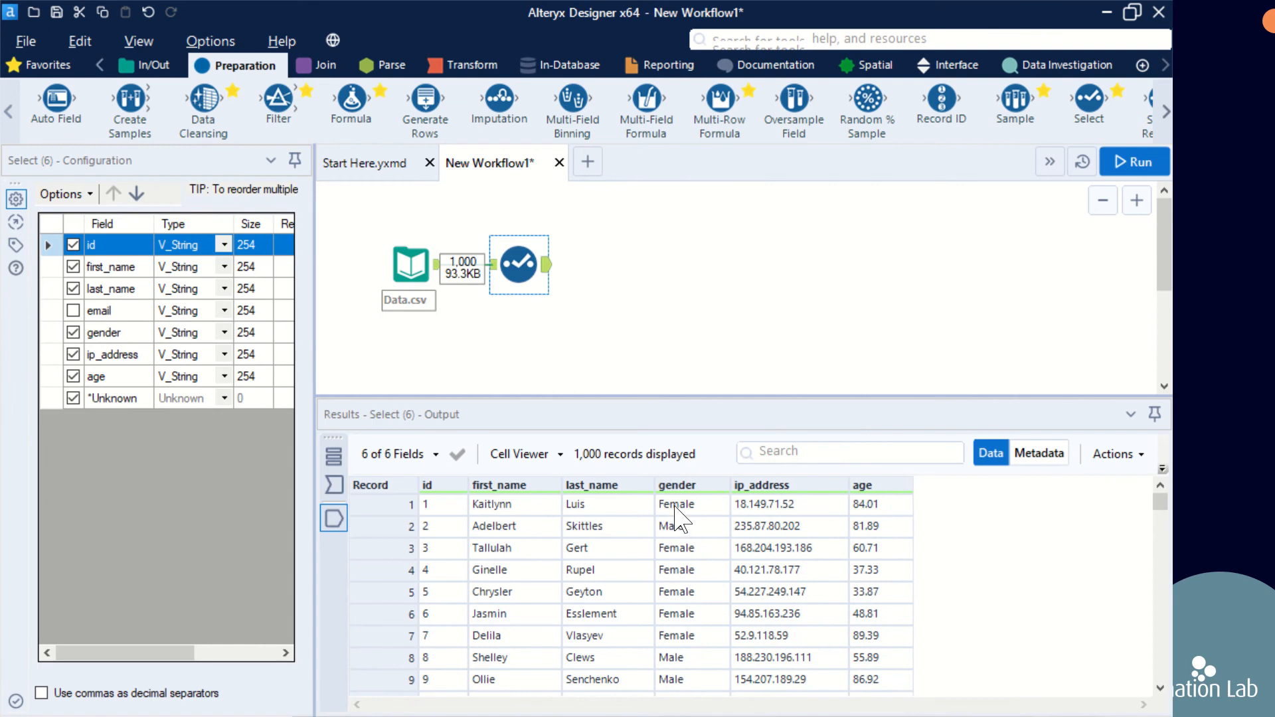
mouse_move(676, 494)
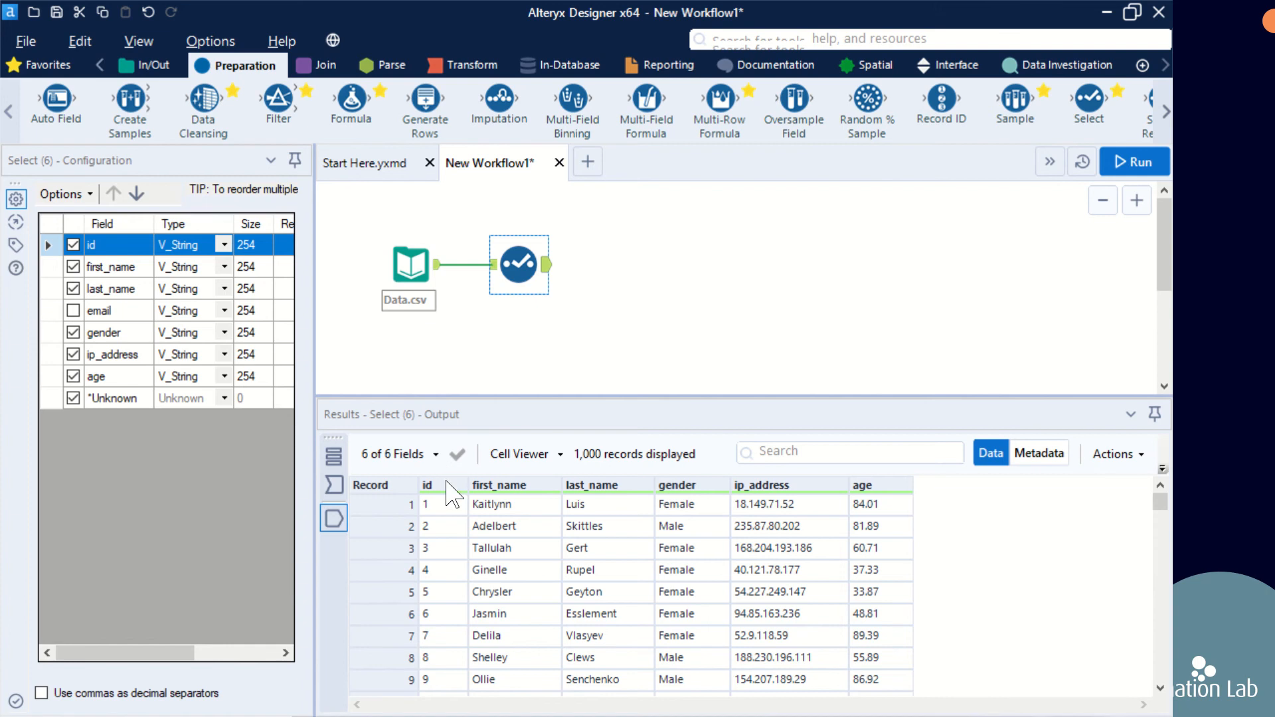
Step: Set the id and age fields to type Int16 and exclude the ip_address field
mouse_move(447, 492)
left_click(224, 245)
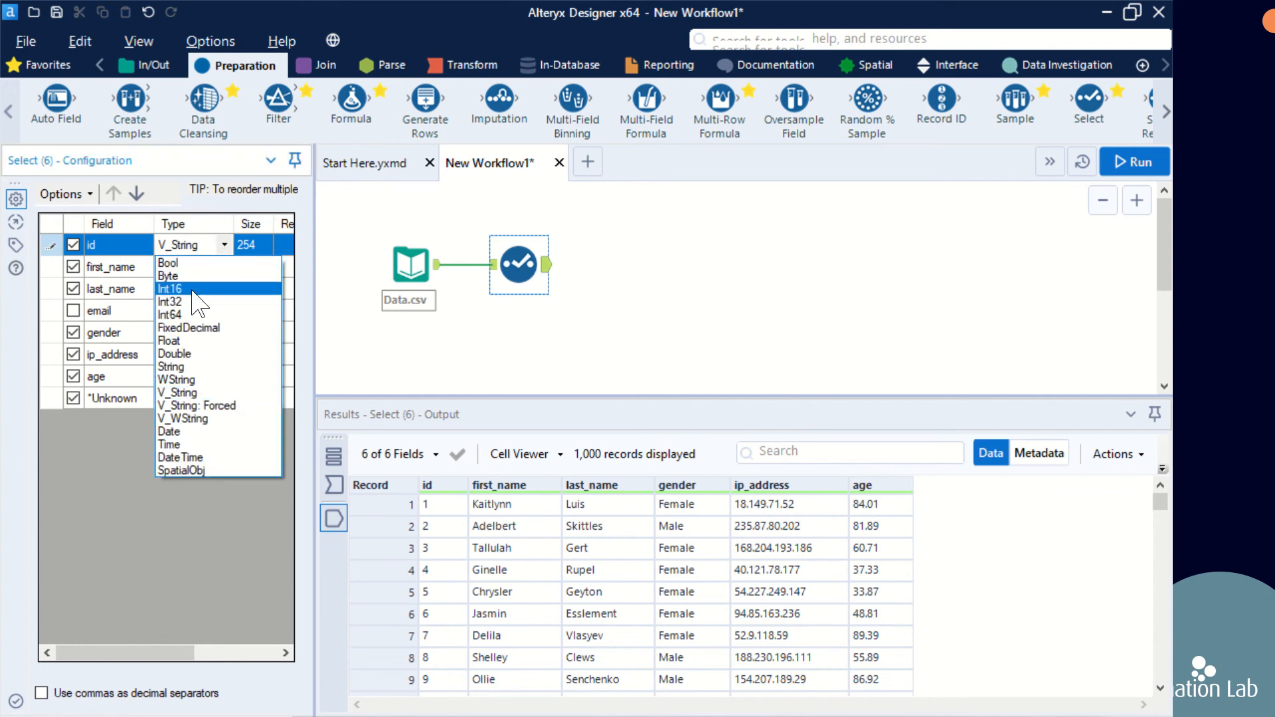
left_click(193, 291)
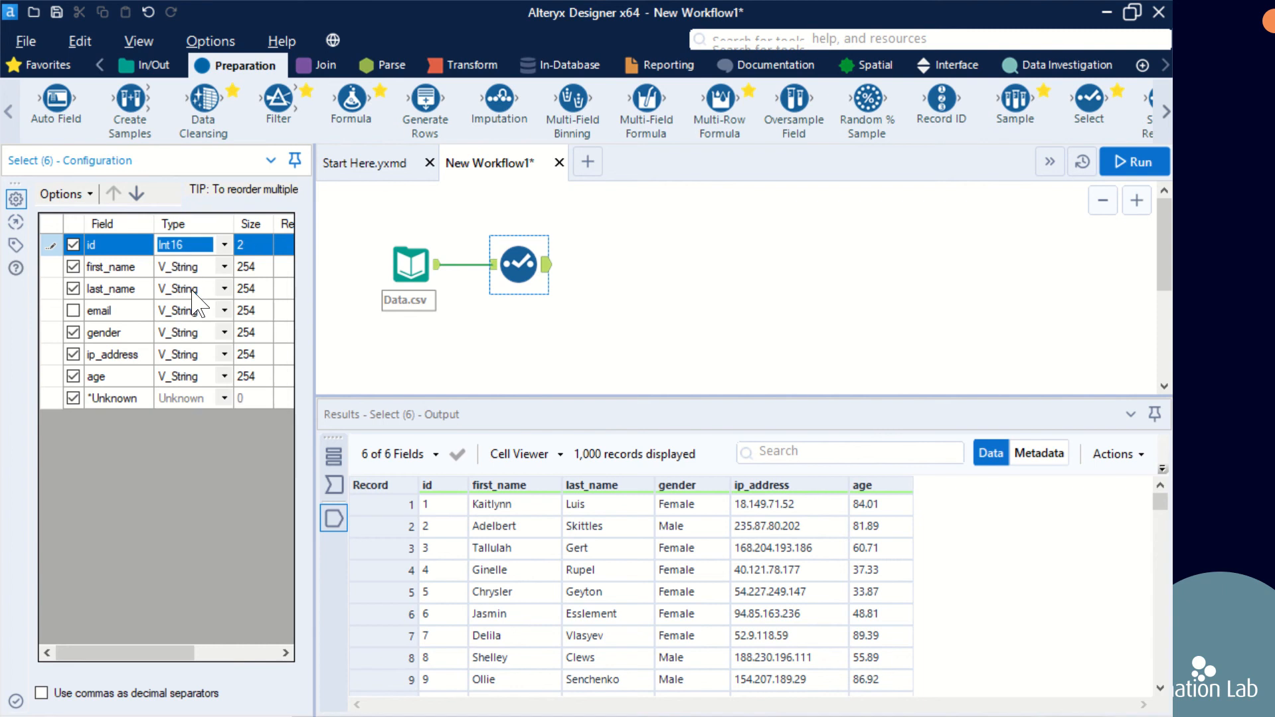
left_click(224, 377)
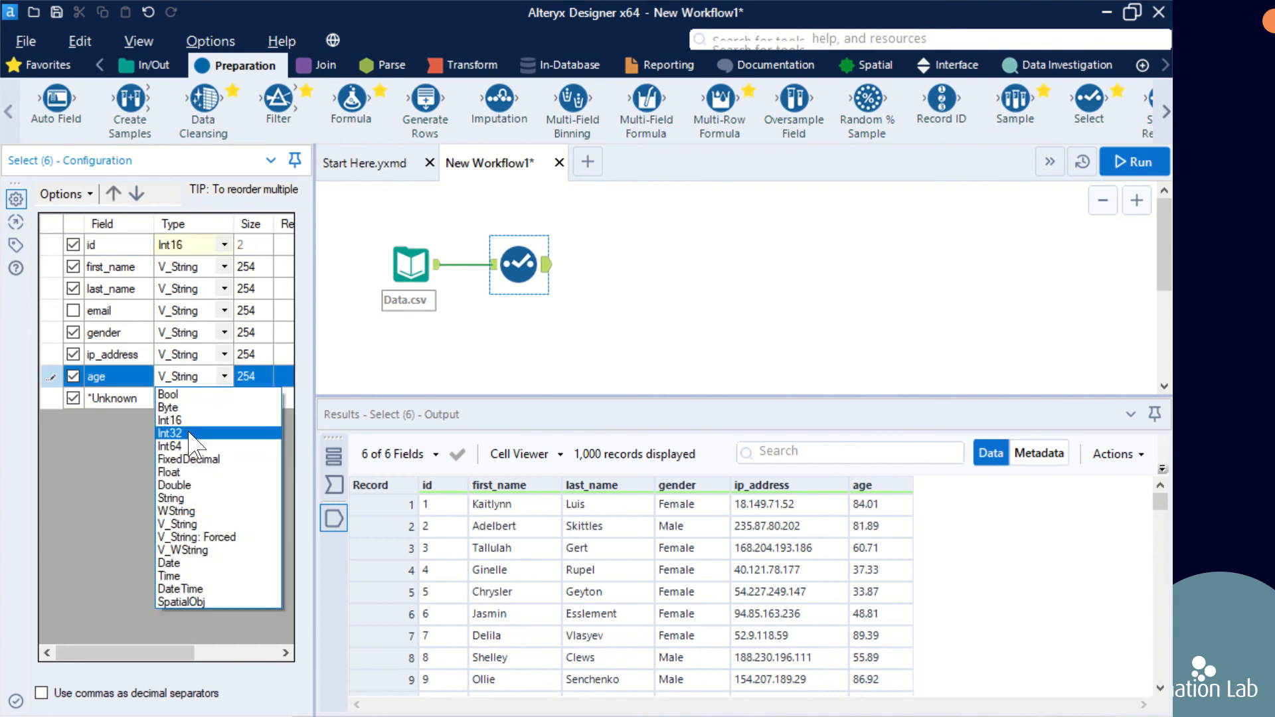
left_click(188, 422)
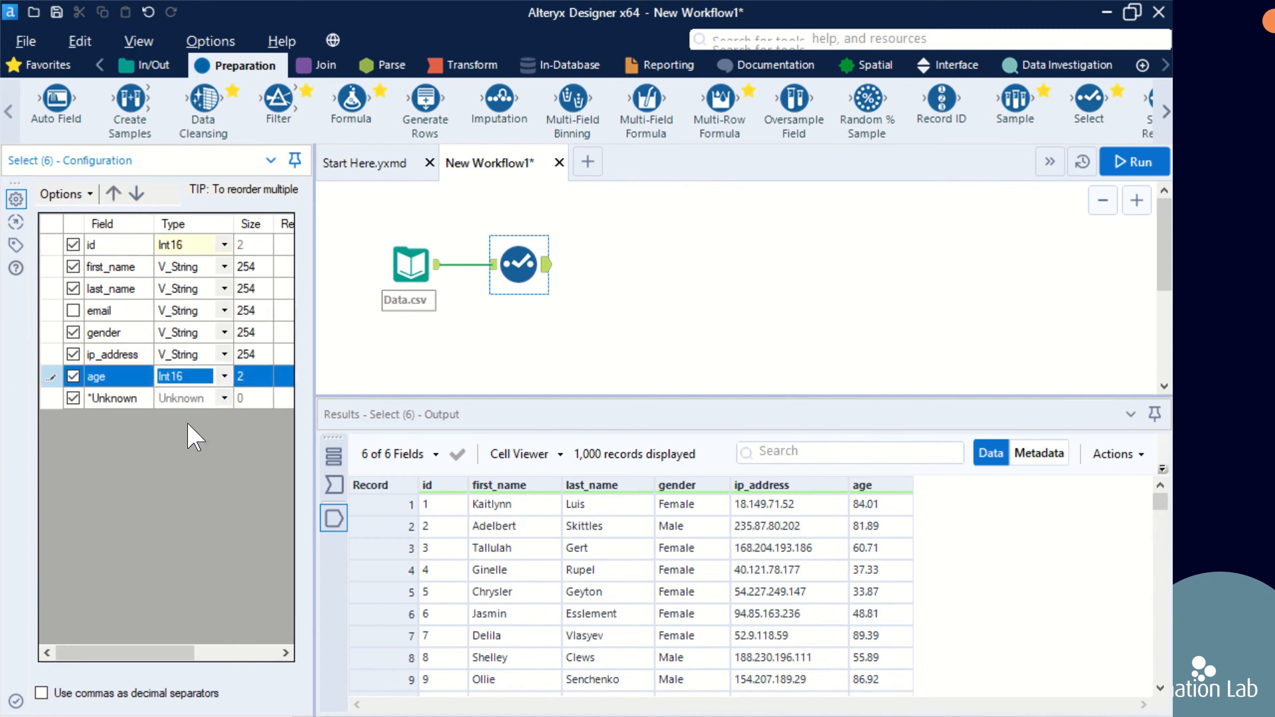
left_click(73, 355)
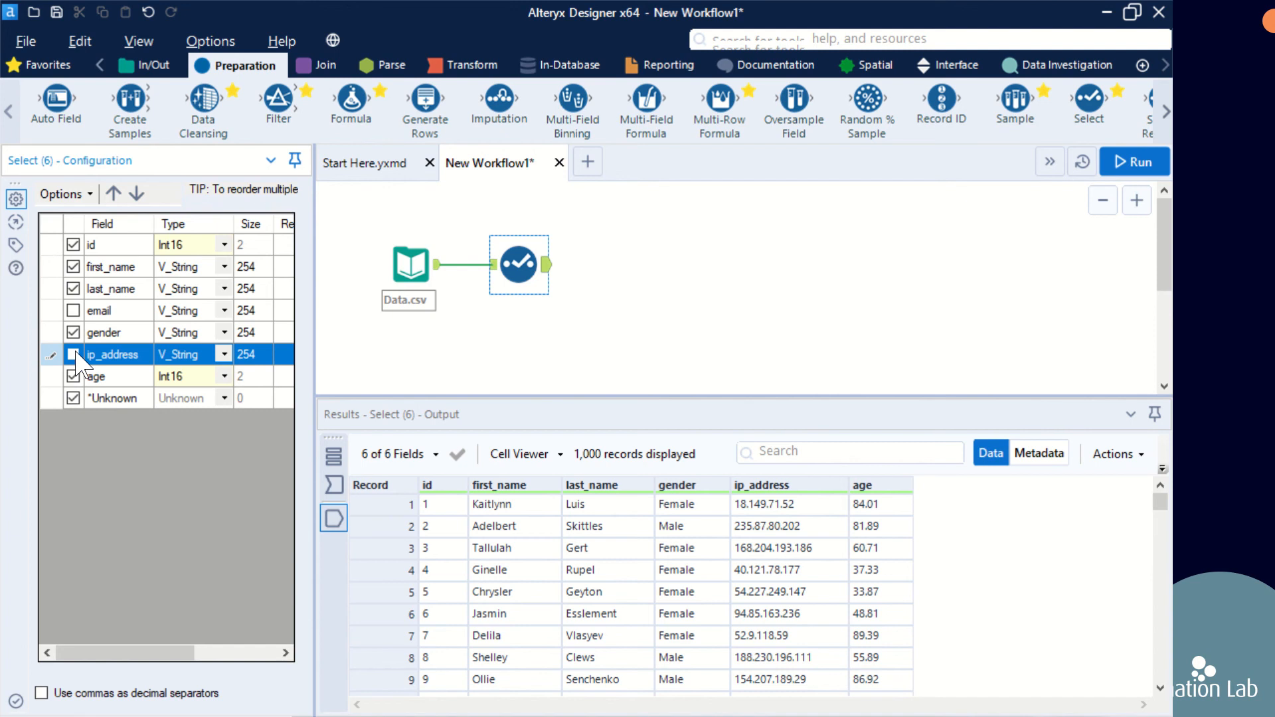
Step: Move the age field to the first position in the Select tool's field order
left_click(117, 383)
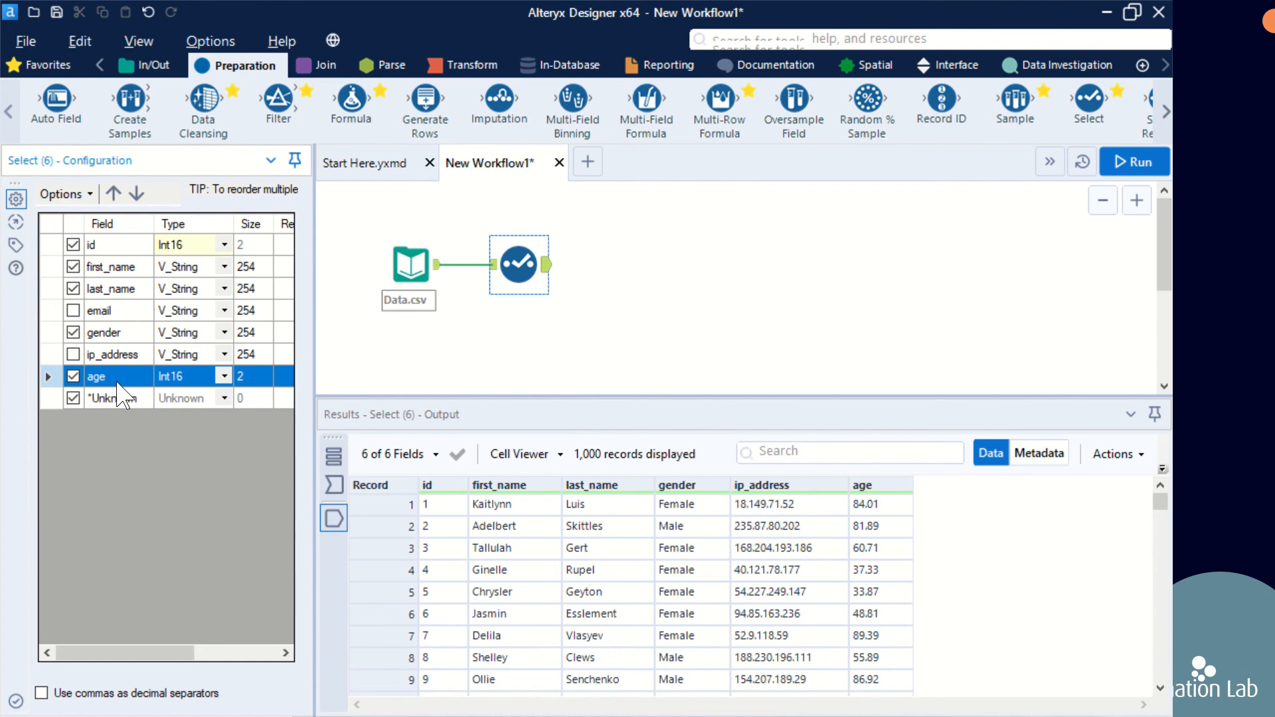
left_click(119, 196)
left_click(119, 196)
left_click(119, 196)
left_click(119, 196)
left_click(119, 196)
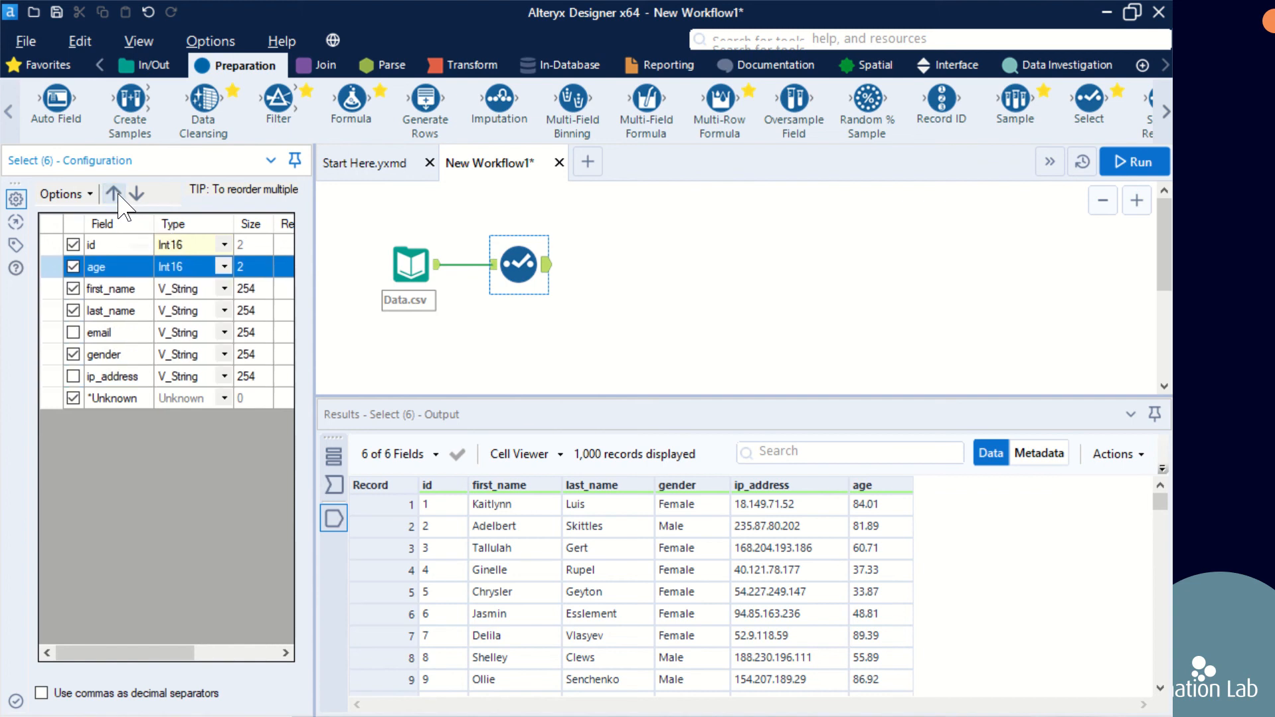
left_click(119, 196)
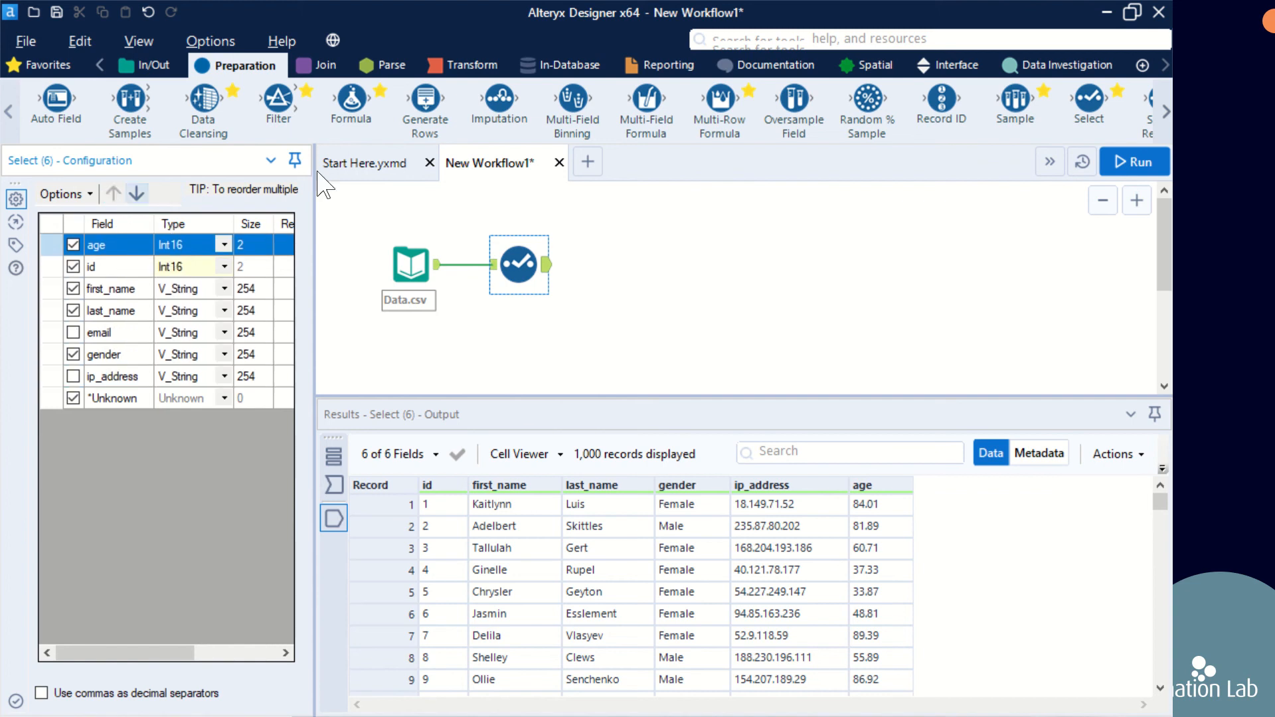
Step: Run the workflow and view the Select tool's output data
left_click(1129, 164)
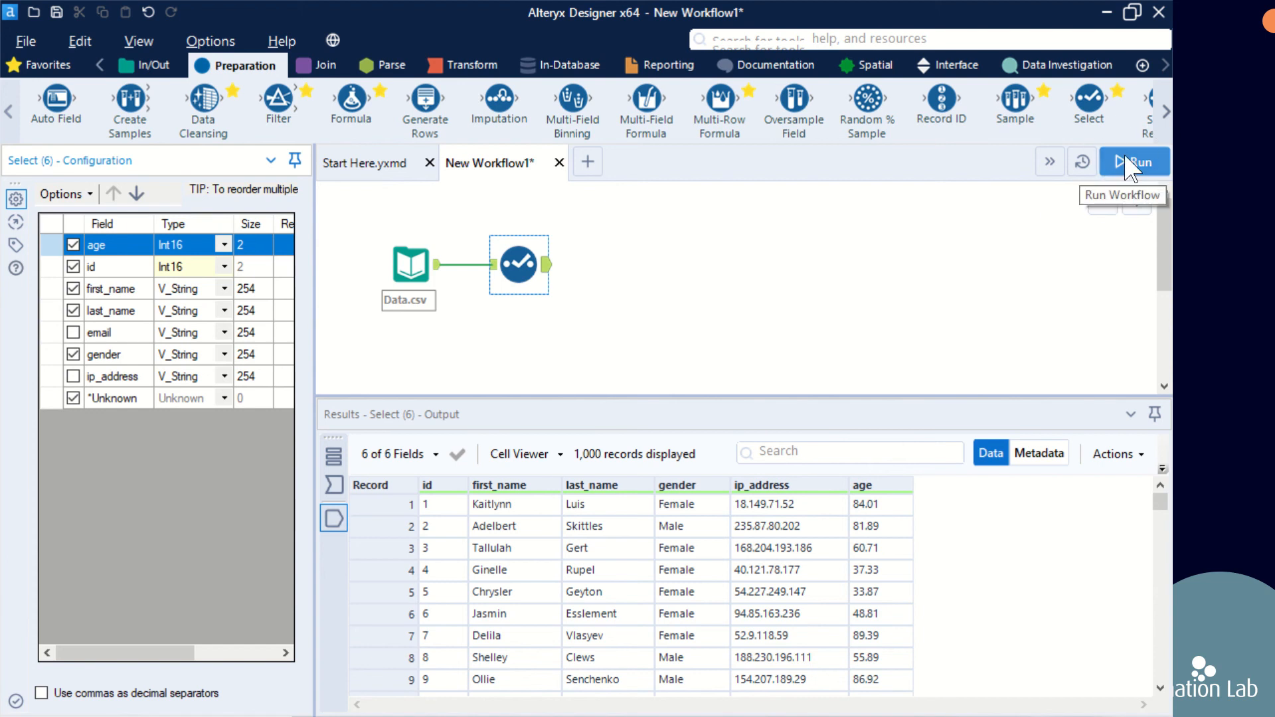
left_click(1125, 158)
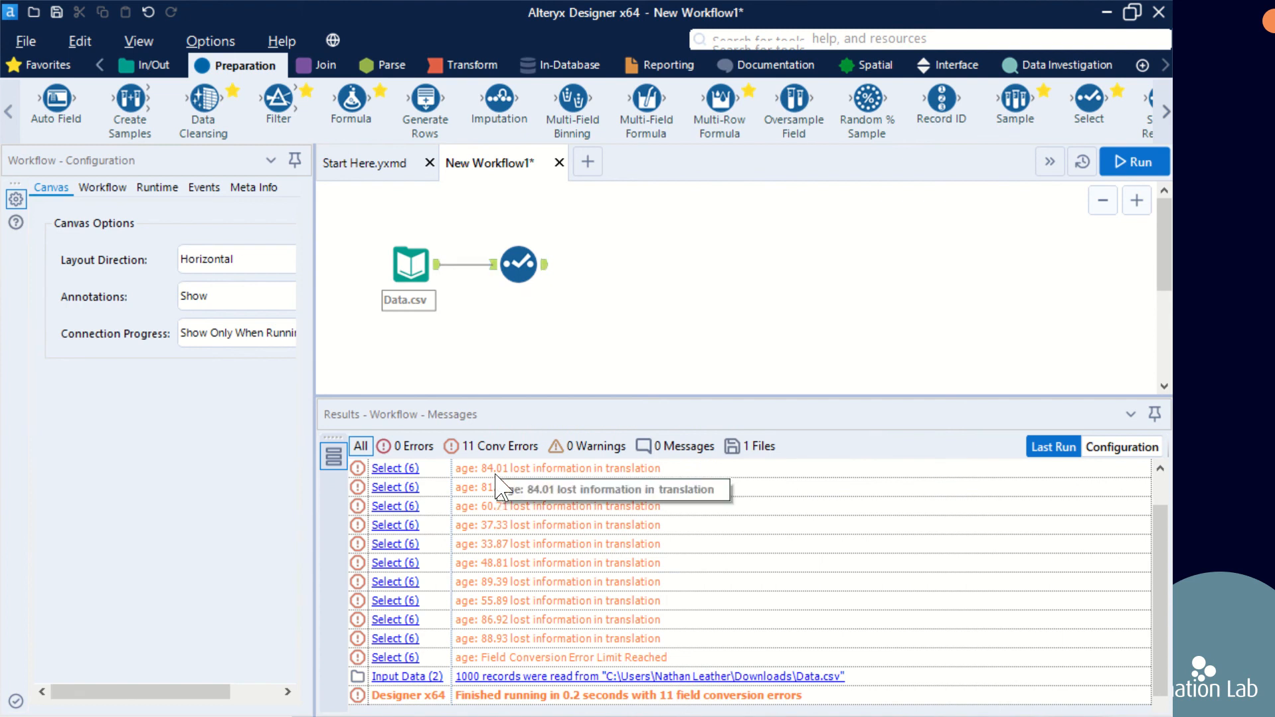
left_click(546, 271)
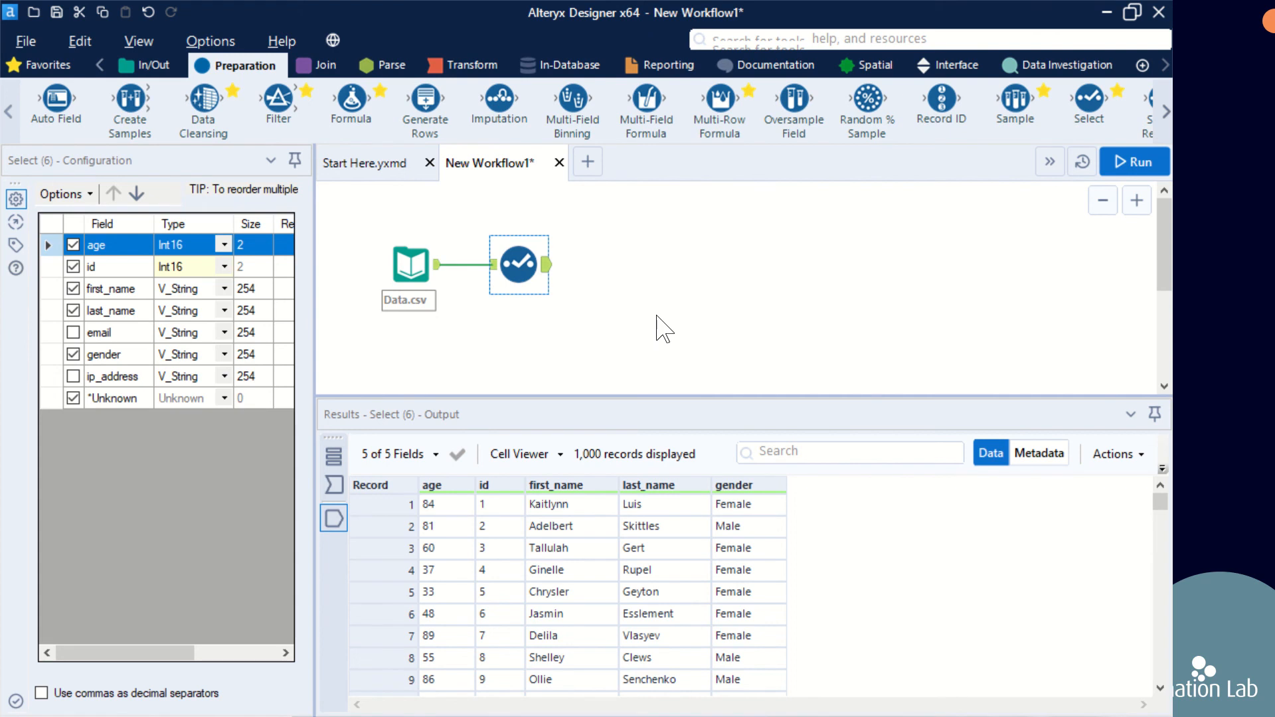
Step: Revert the Select tool's fields to their incoming field order
left_click(91, 199)
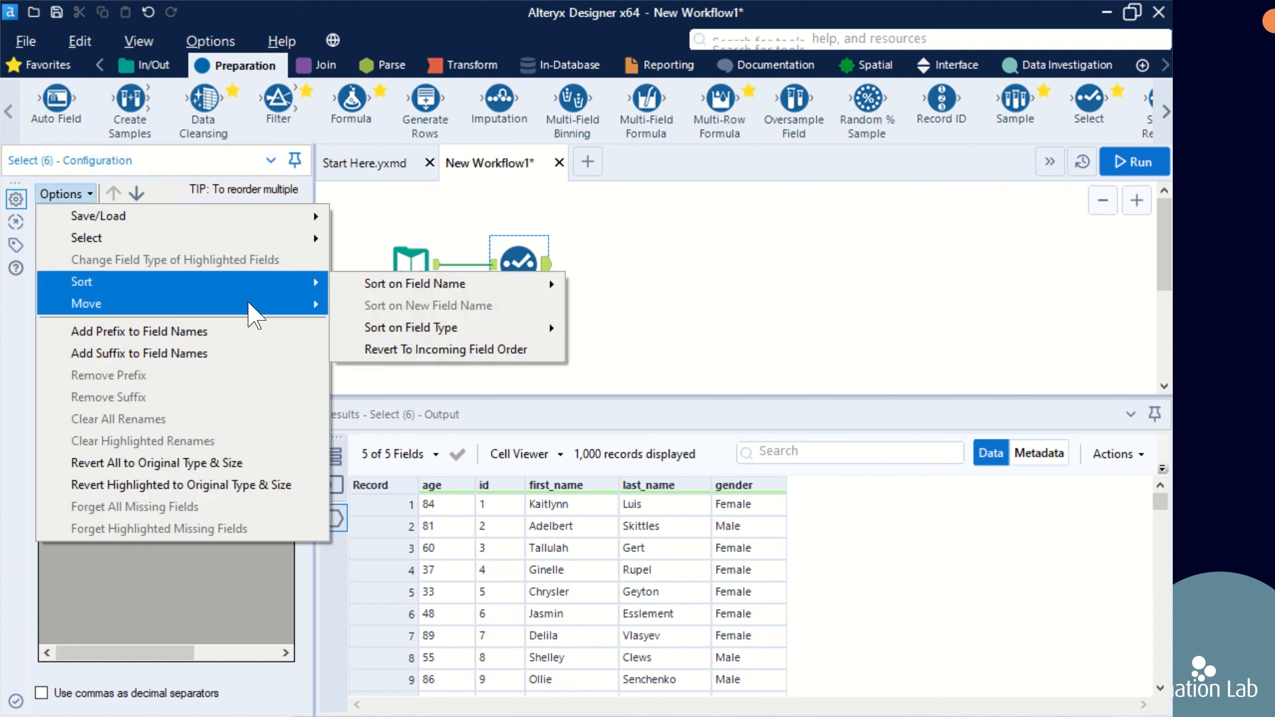
mouse_move(256, 306)
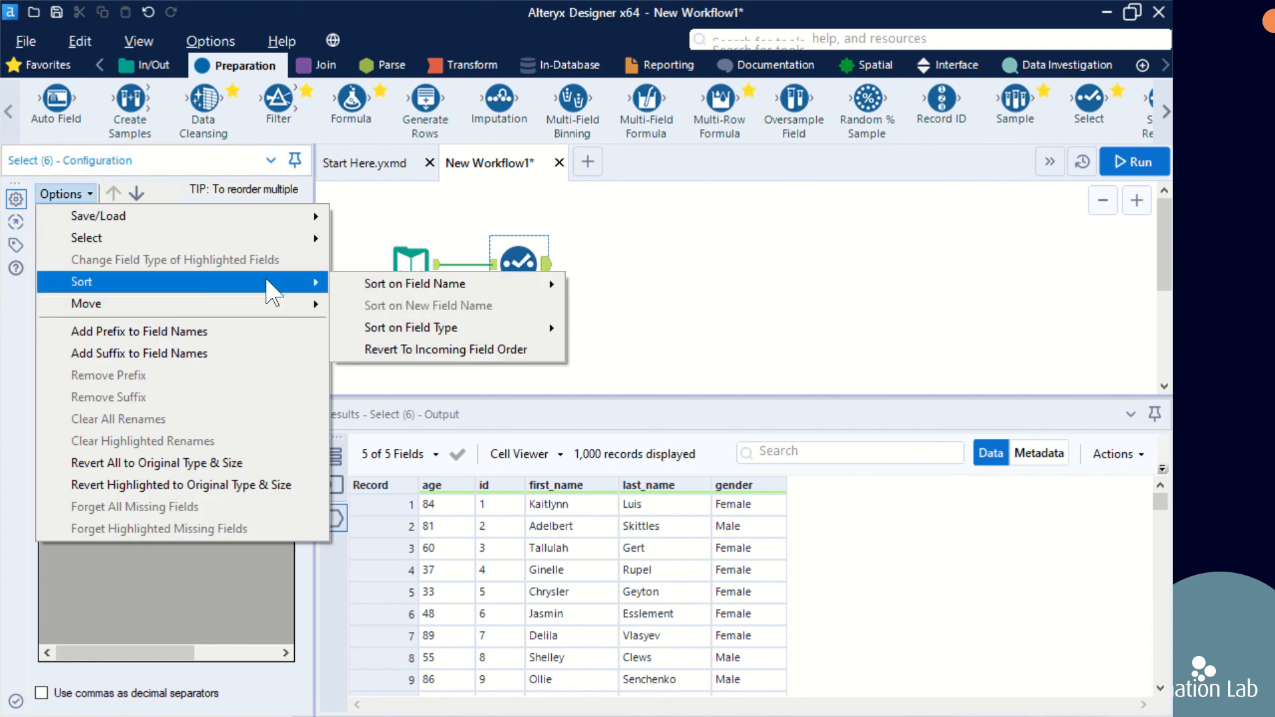
left_click(425, 352)
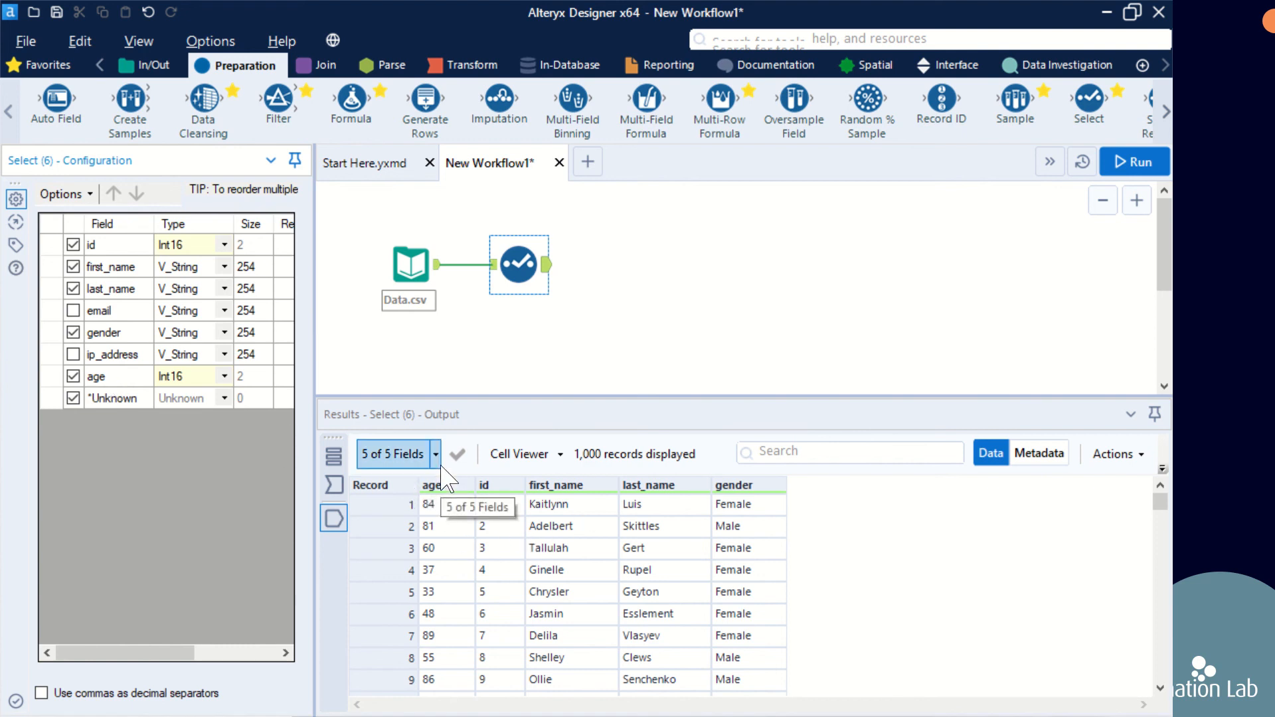
Step: Sort the fields by field name in ascending order and run the workflow to view the Select output
left_click(90, 196)
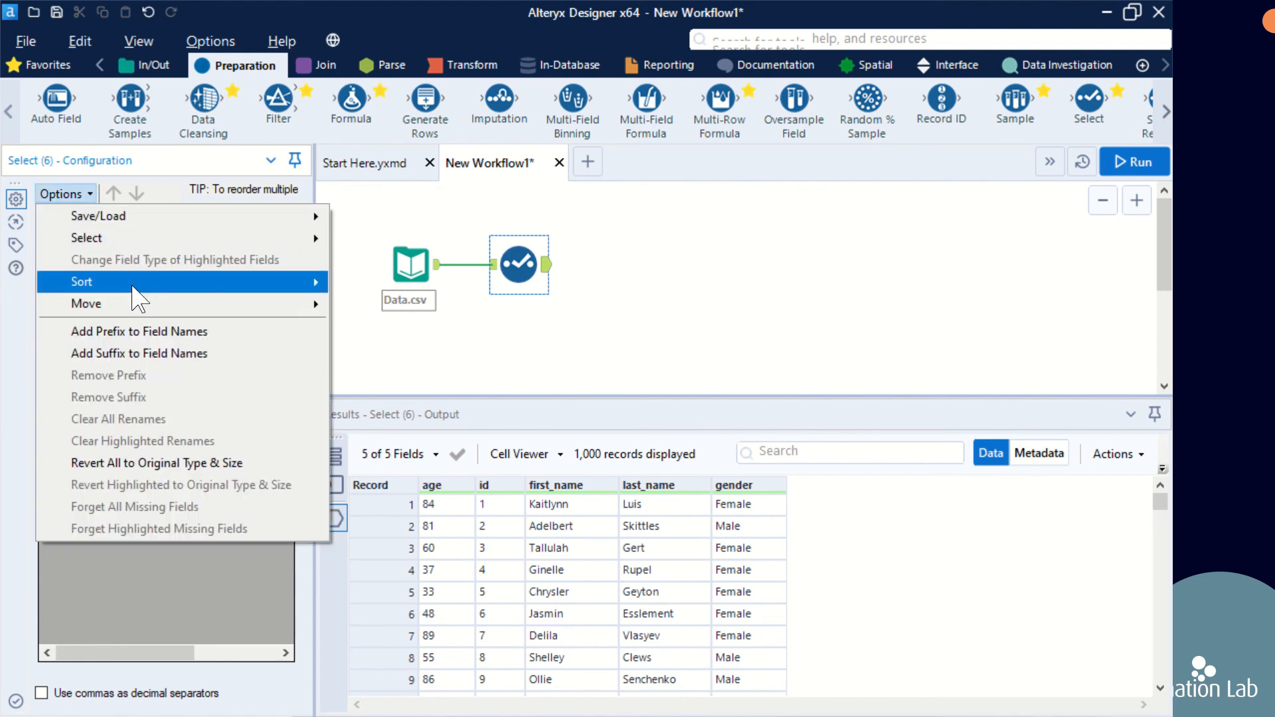
mouse_move(193, 284)
mouse_move(380, 297)
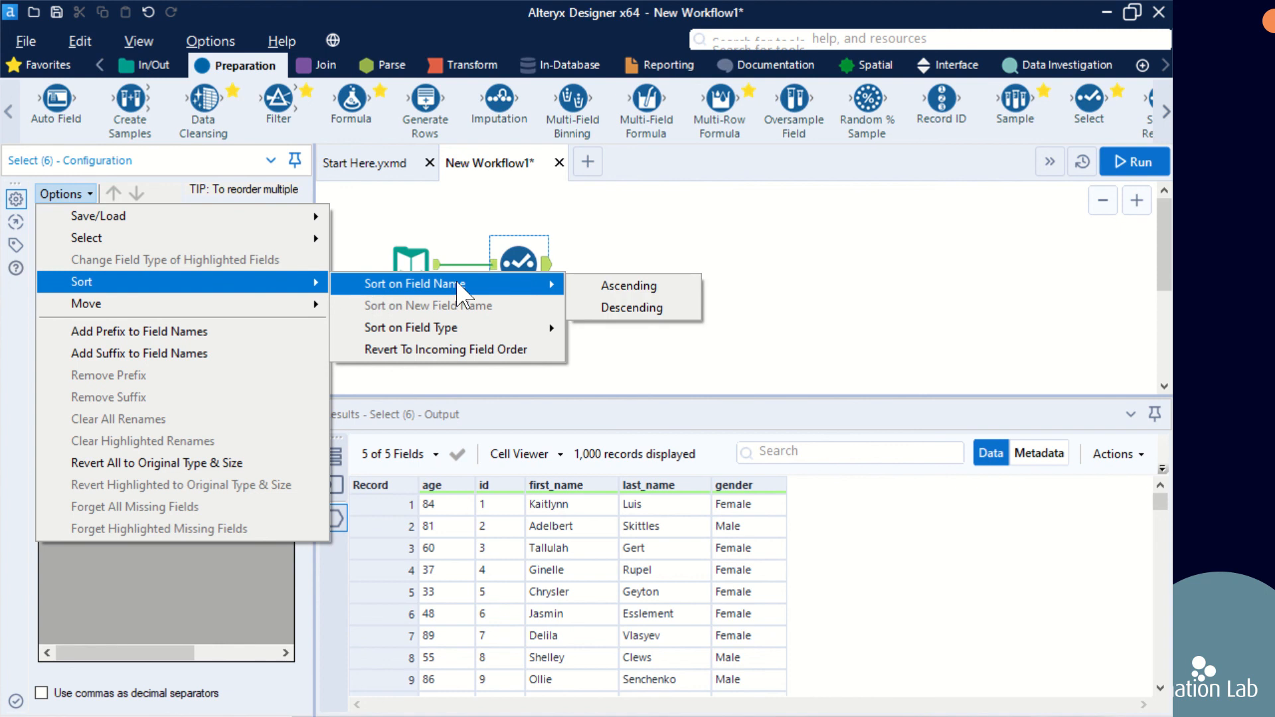
left_click(621, 287)
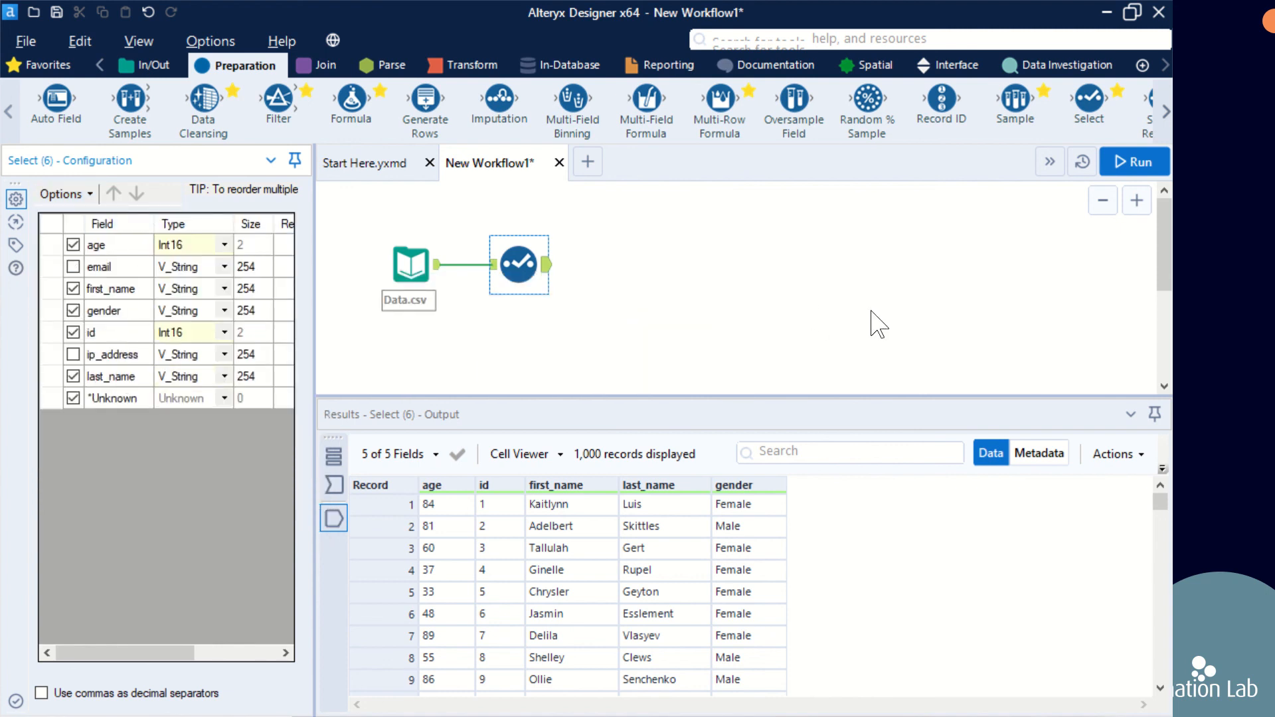
left_click(1128, 176)
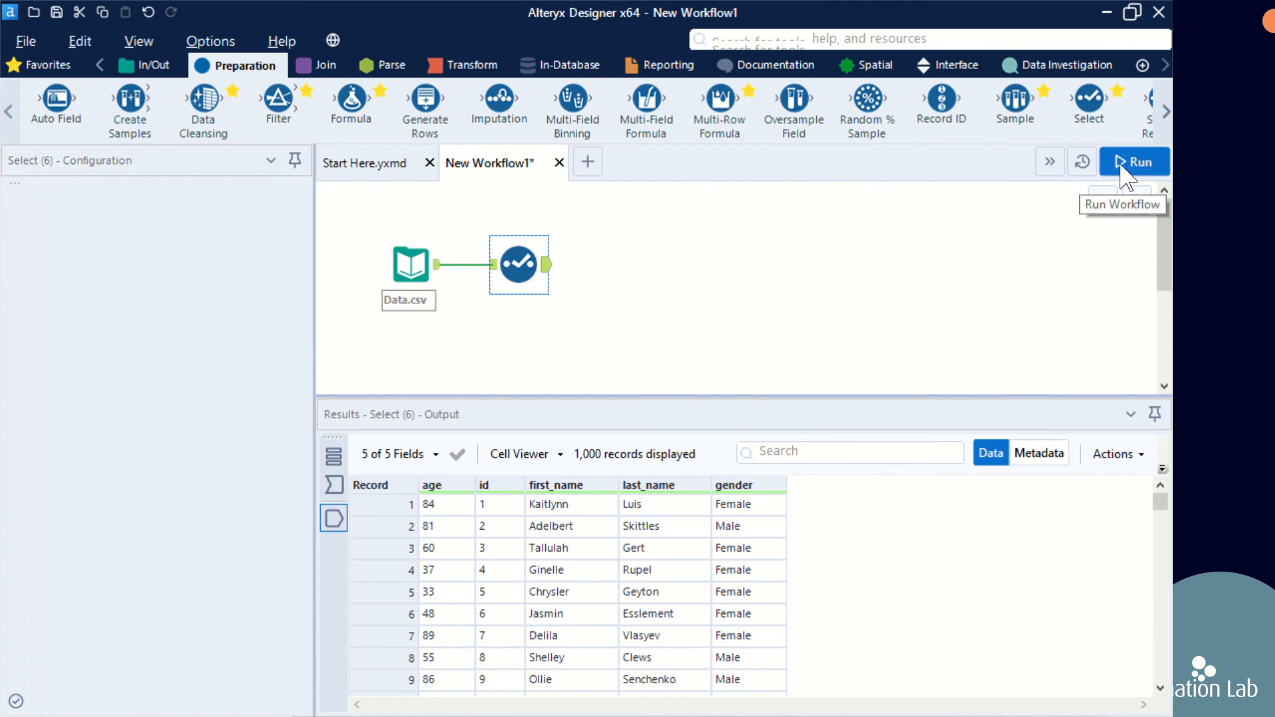
left_click(547, 277)
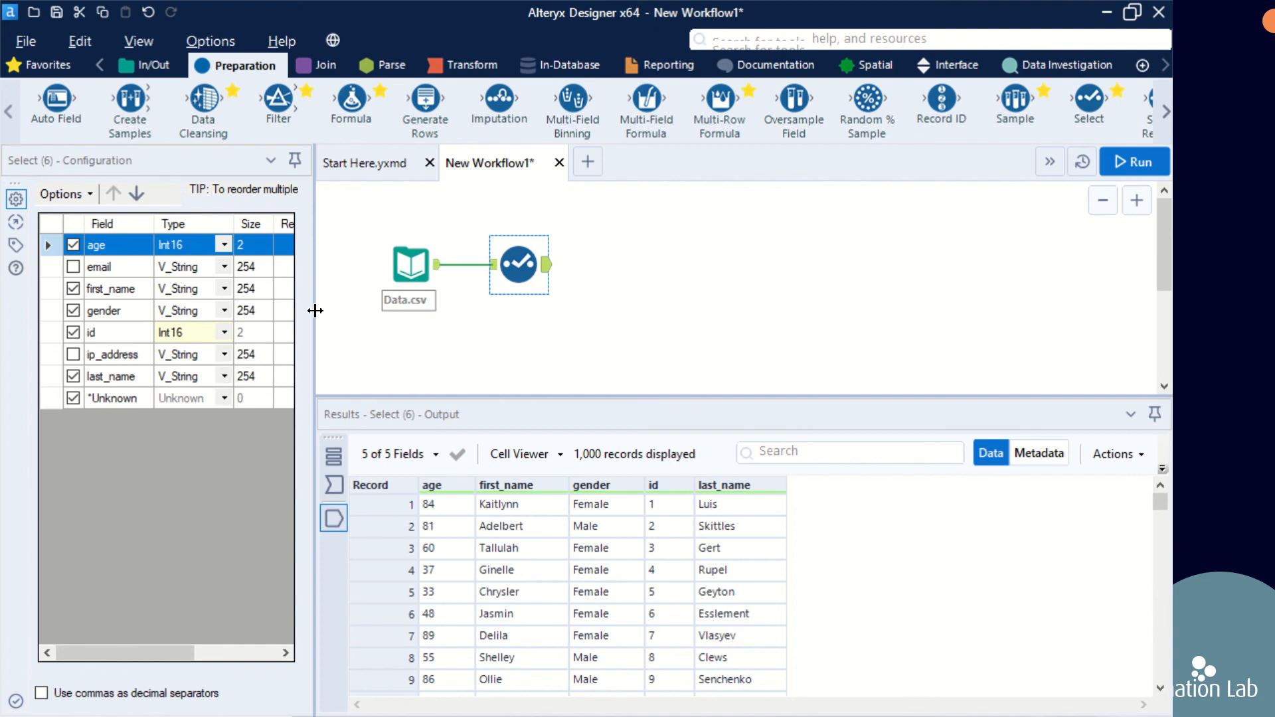
Step: Rename the first_name field to "Customer First Name" and run the workflow to view the renamed column in the output
left_click_drag(316, 311, 469, 341)
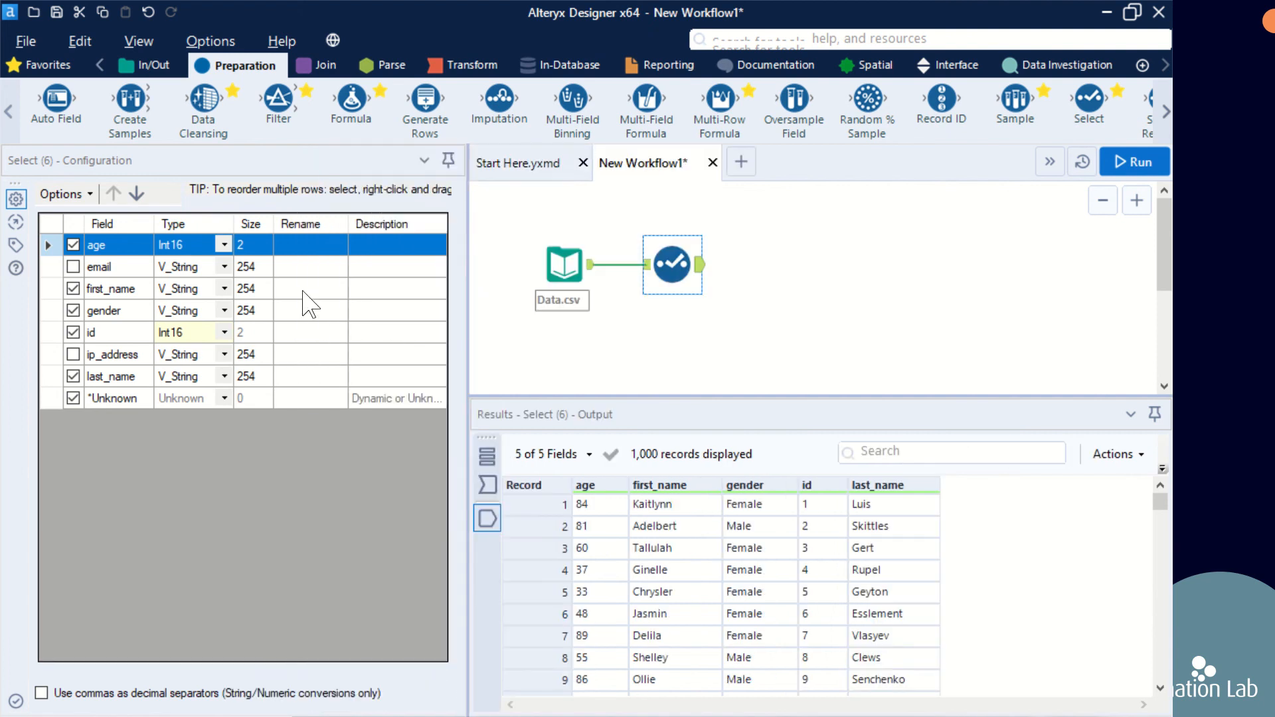
left_click(304, 289)
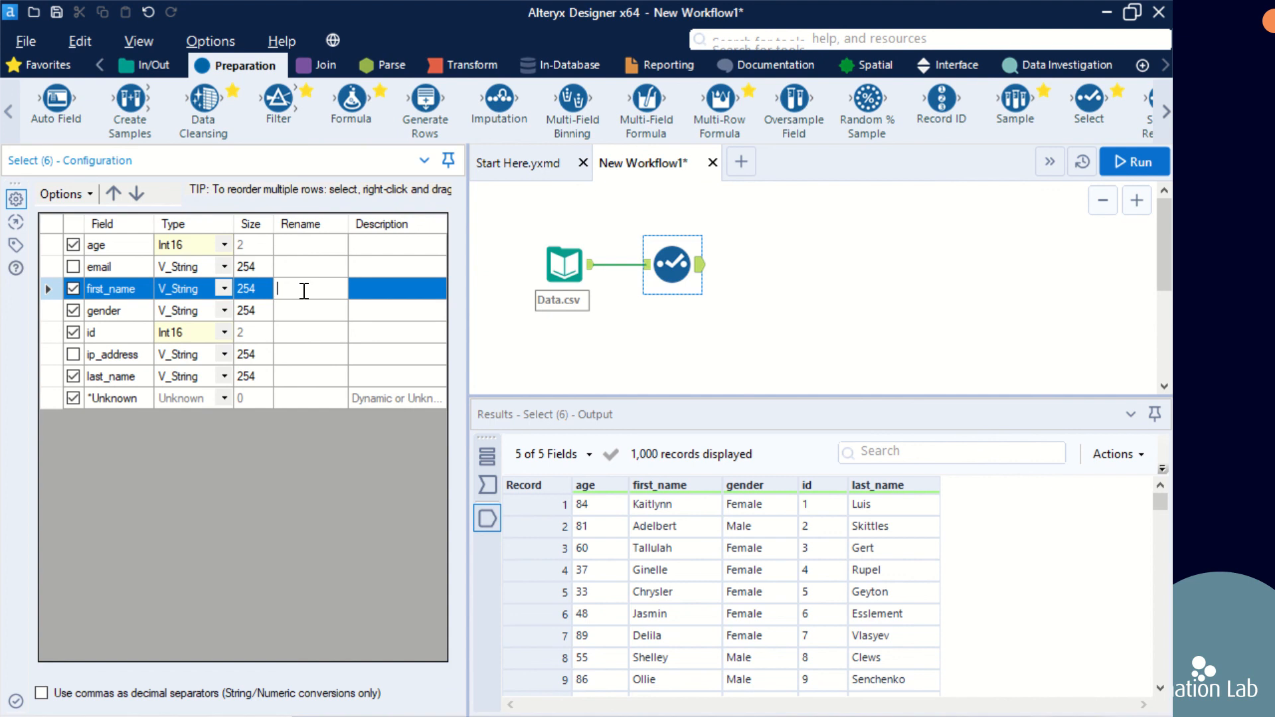
type("Customer First Name")
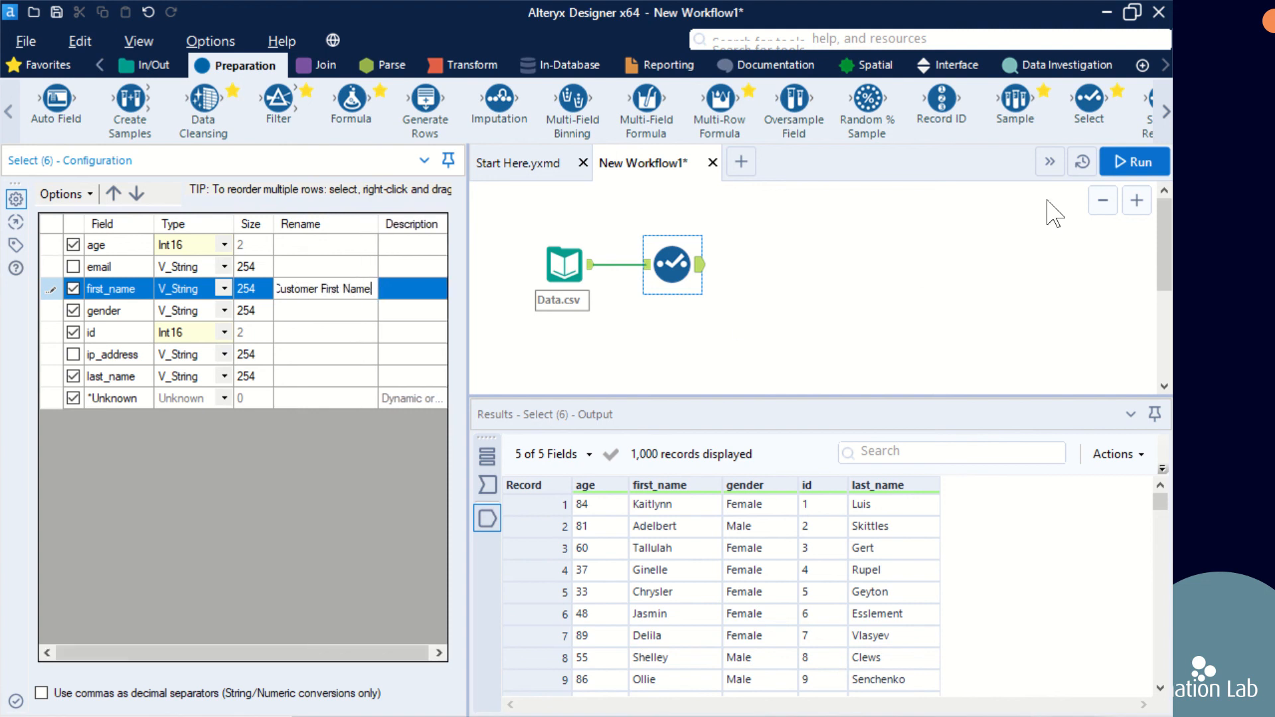
left_click(1138, 166)
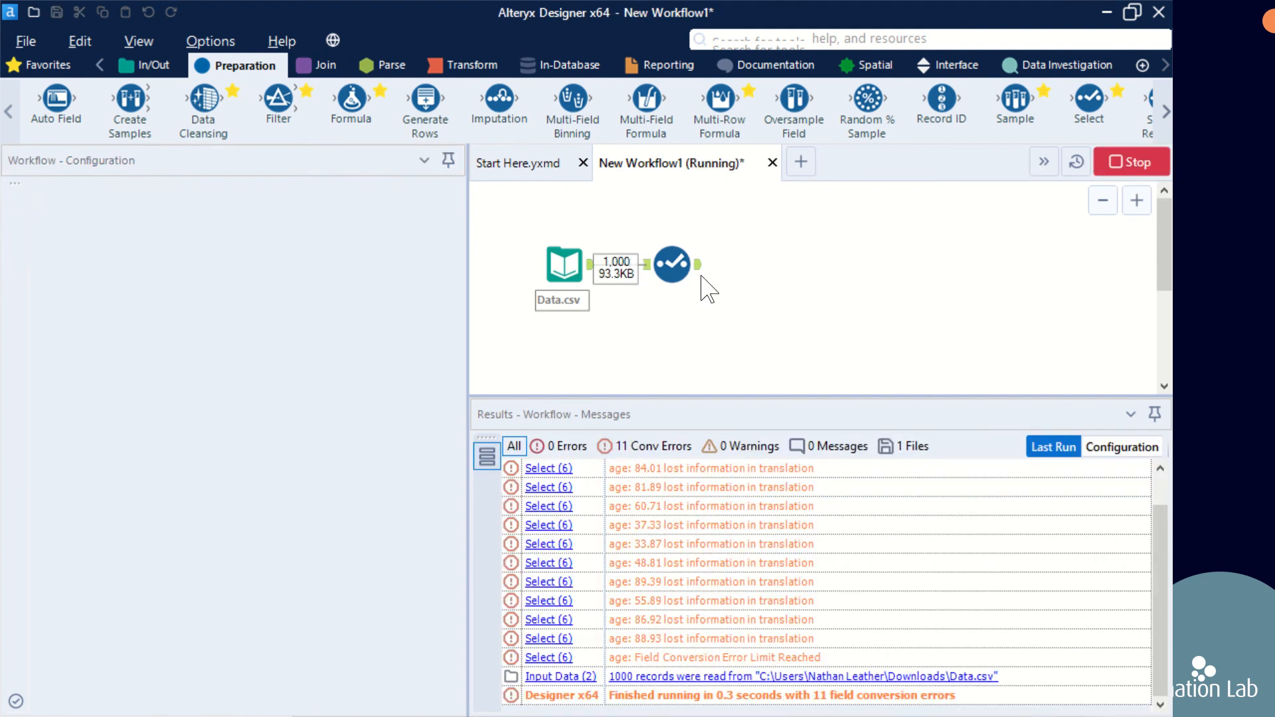
left_click(701, 279)
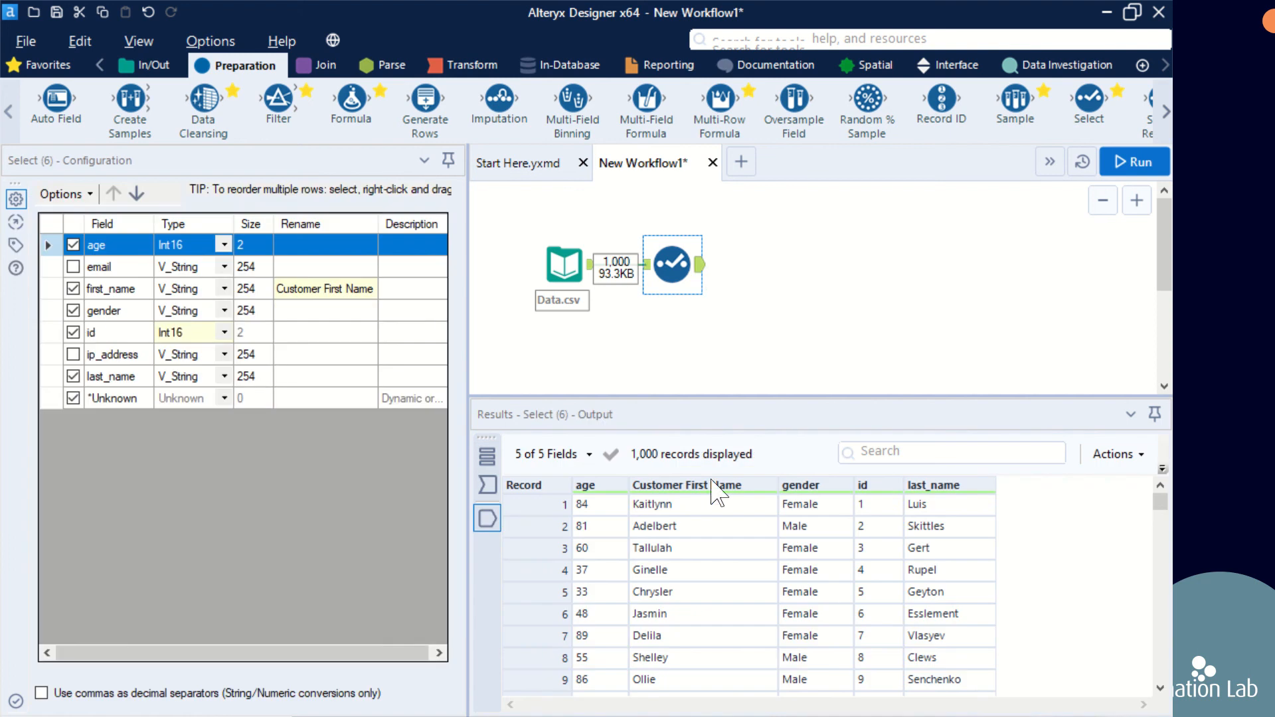